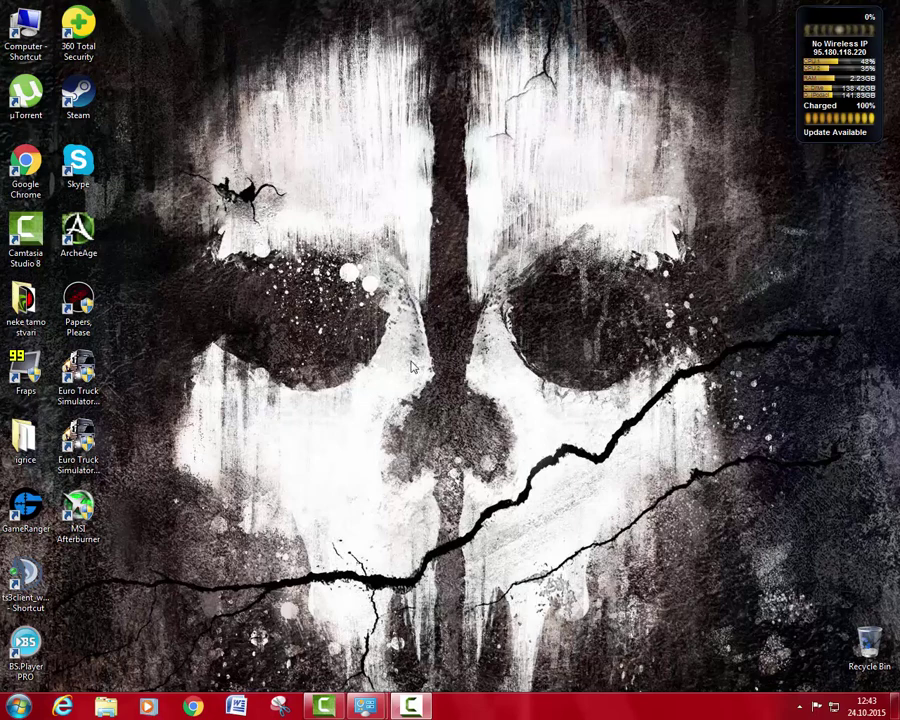
Open the launch options of Counter-Strike: Global Offensive from the Steam library and examine the options entered there.
double_click(97, 110)
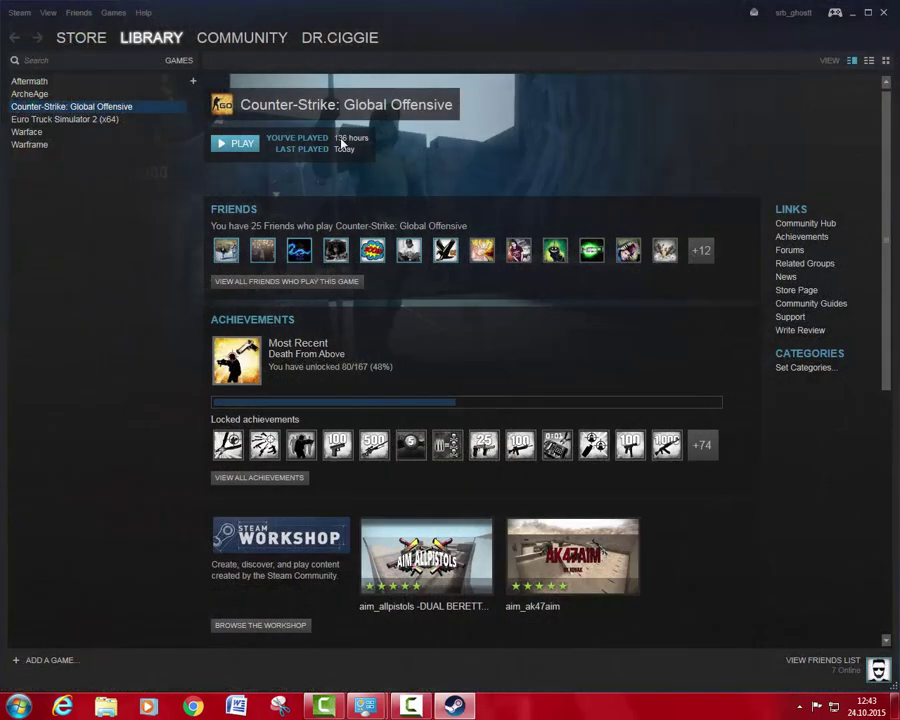
right_click(142, 114)
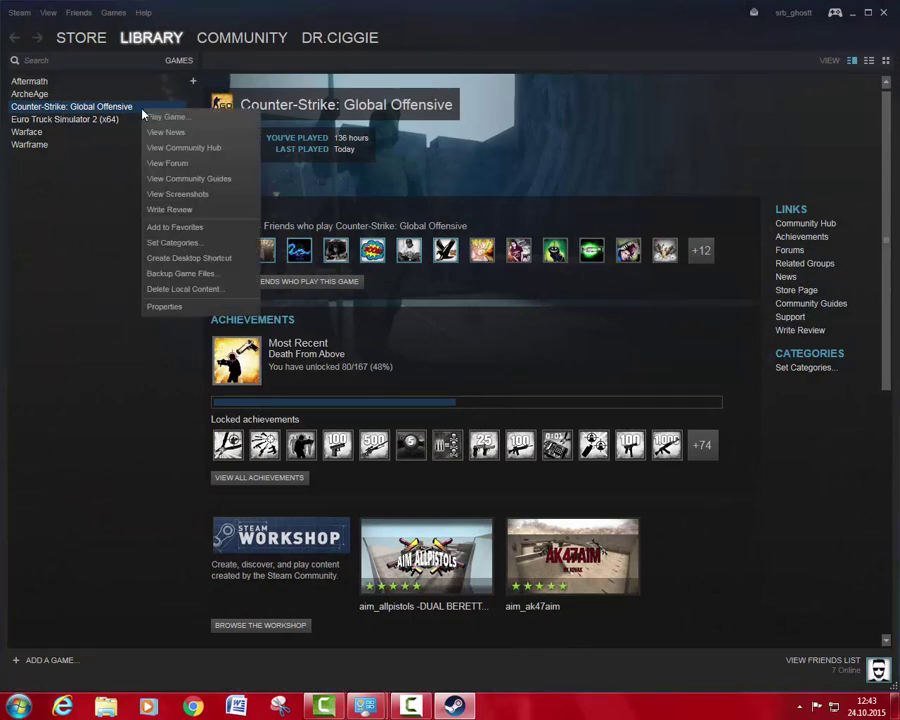
left_click(176, 310)
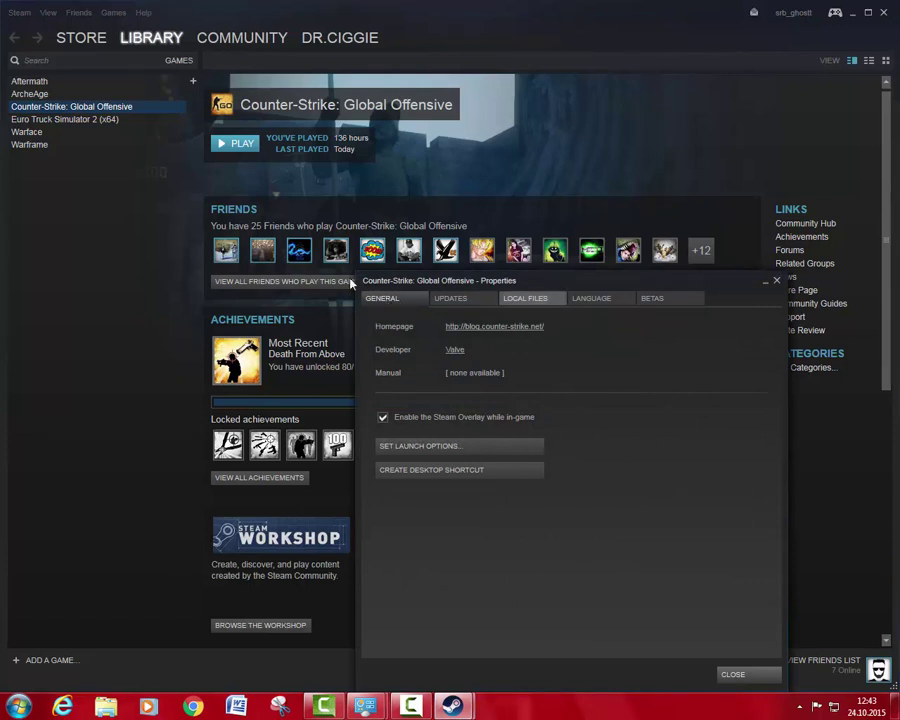
left_click(436, 448)
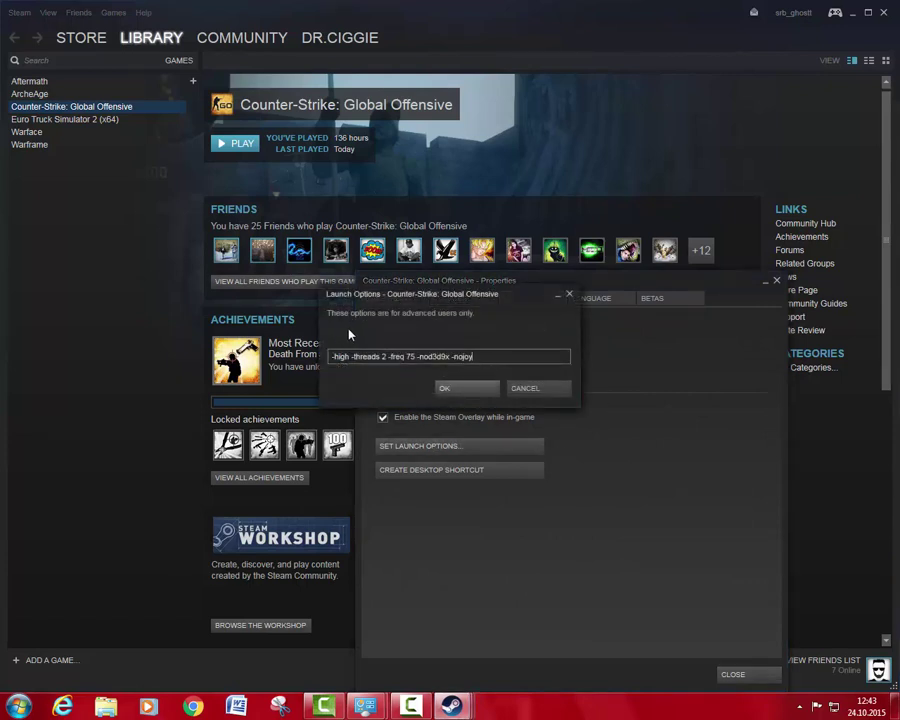
left_click_drag(388, 357, 333, 357)
left_click(472, 357)
left_click(490, 362)
Minimize Steam's main window and view the priority levels available for the Steam.exe process in Task Manager.
left_click(853, 12)
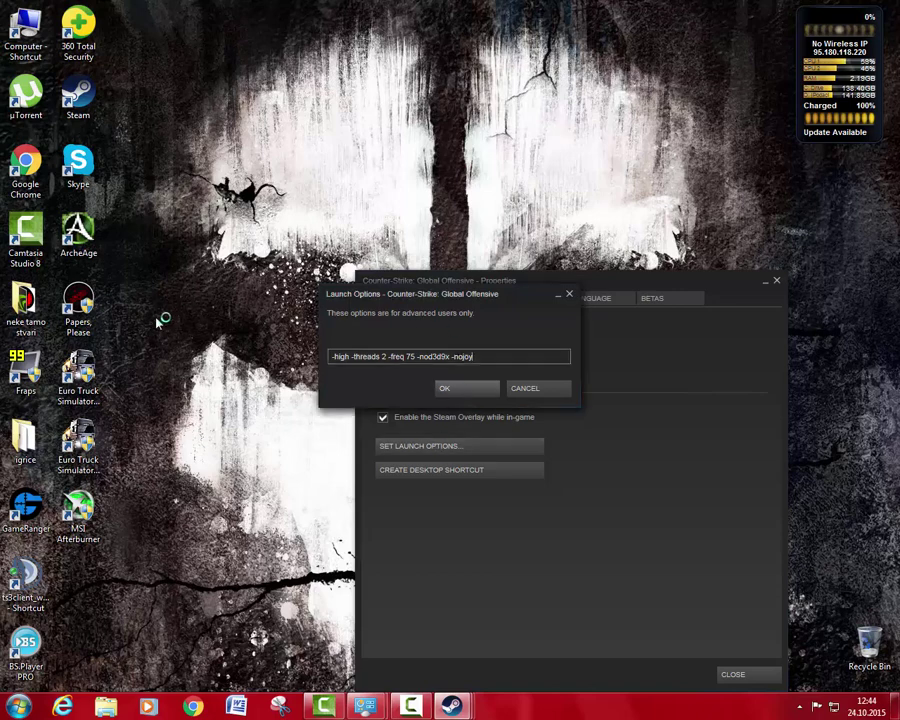
key("ctrl+shift+Escape")
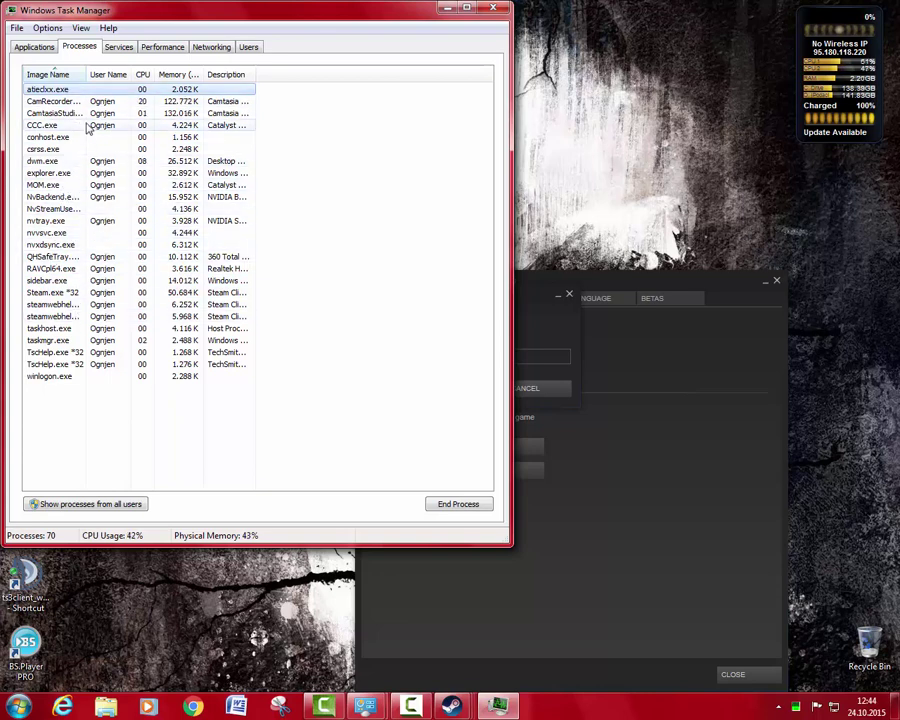
right_click(67, 295)
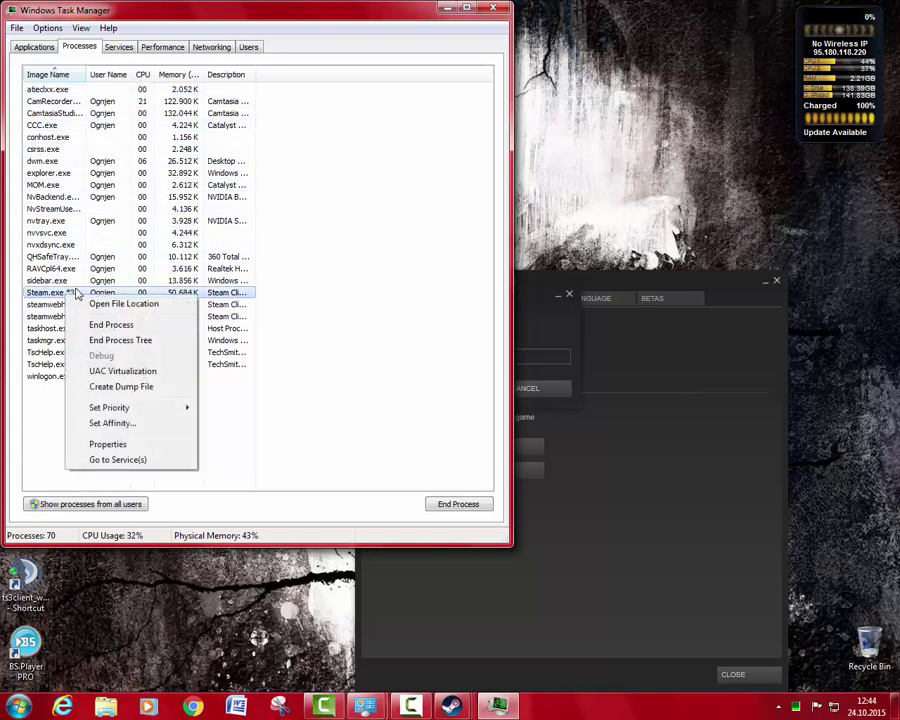
mouse_move(133, 408)
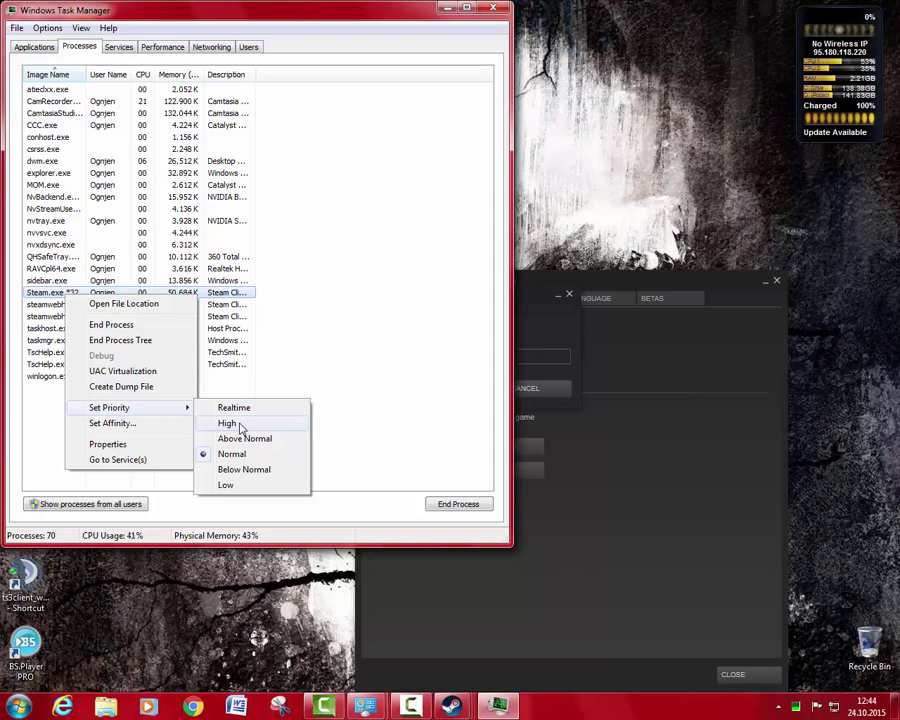
left_click(497, 8)
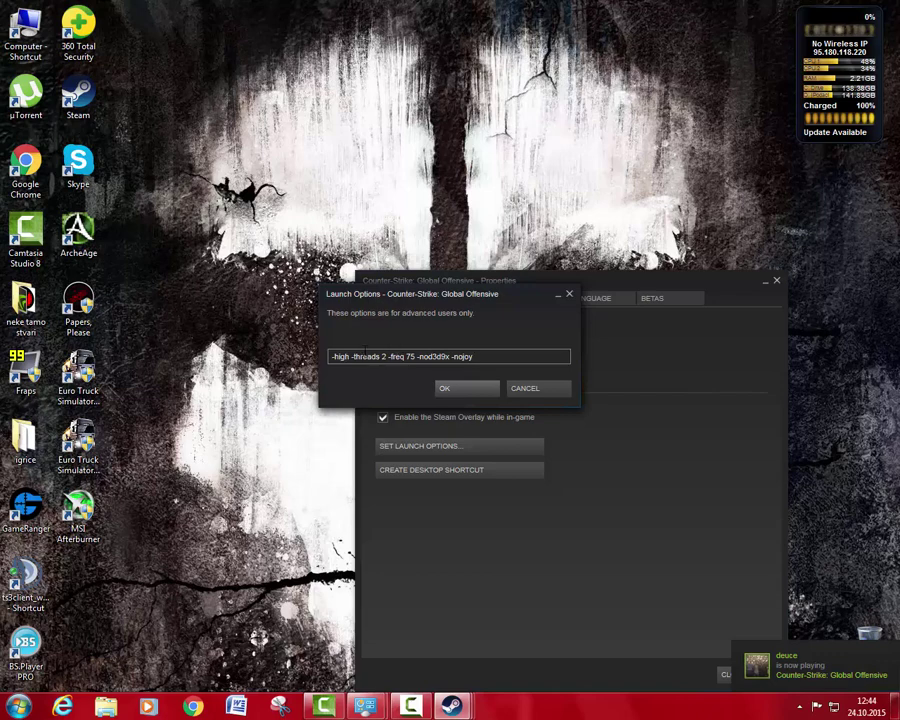
Open the computer's system properties and examine the processor model.
left_click(193, 706)
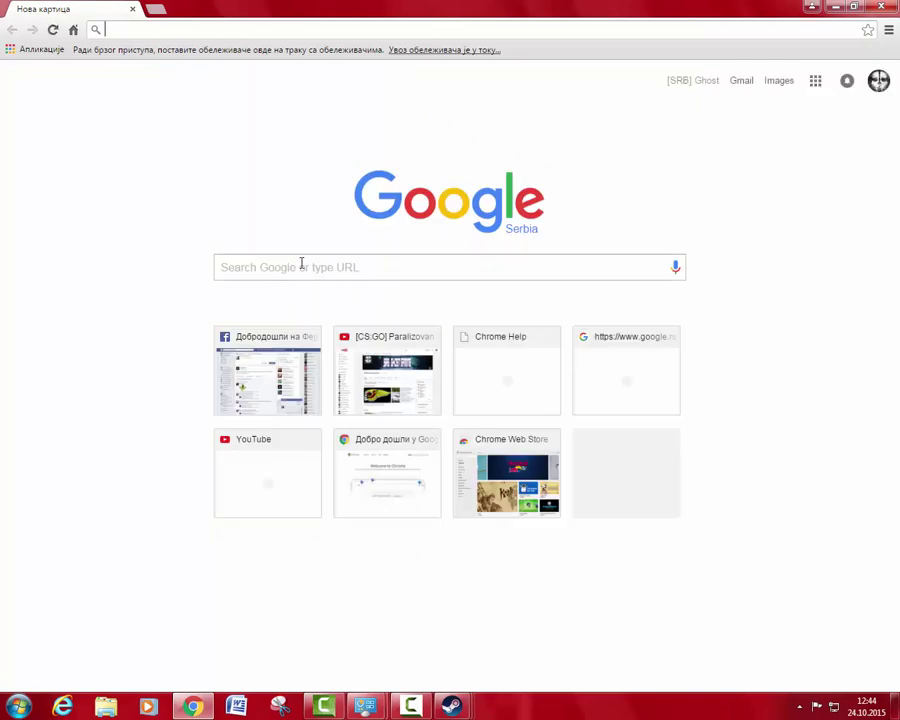
left_click(834, 7)
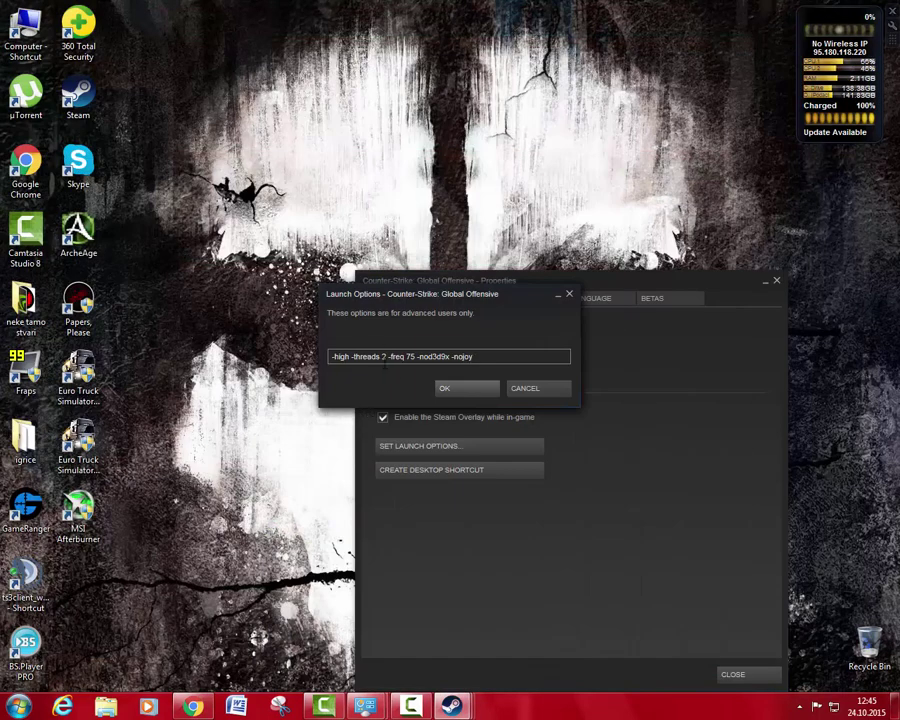
double_click(20, 30)
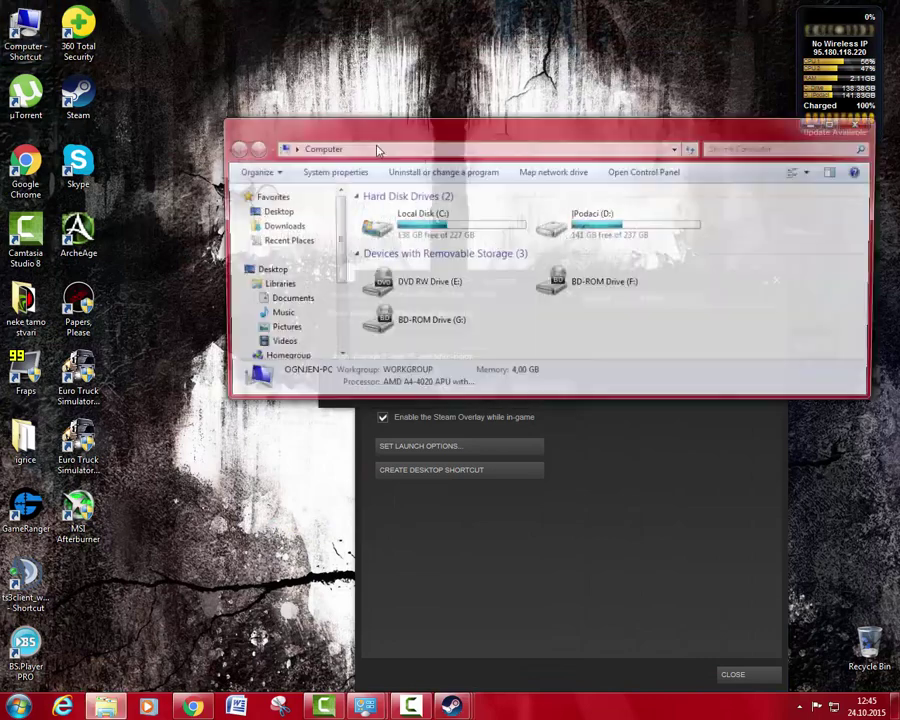
scroll(297, 290, "down", 3)
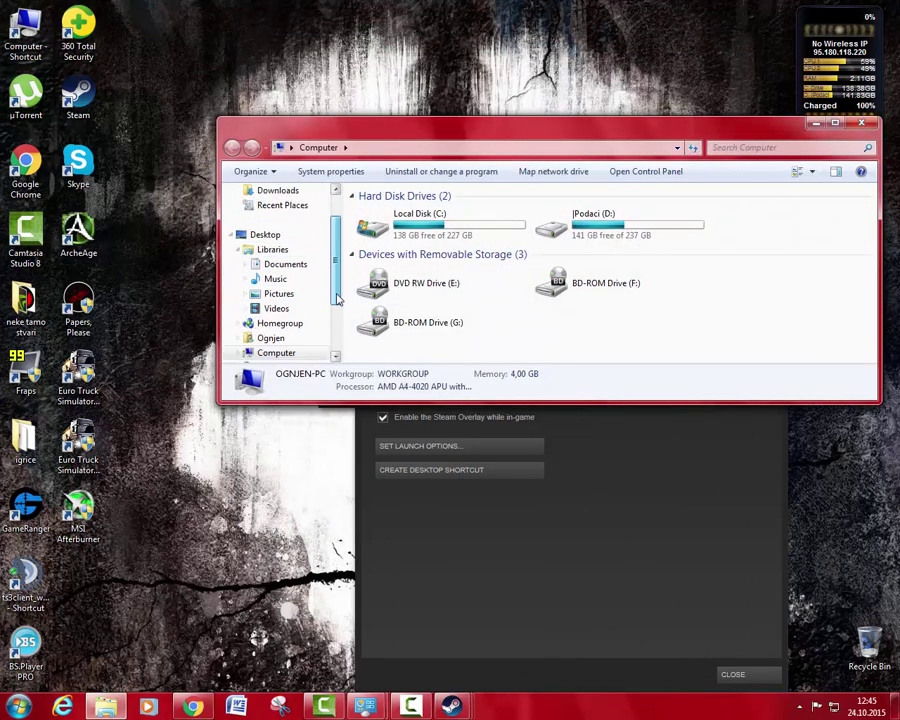
right_click(285, 272)
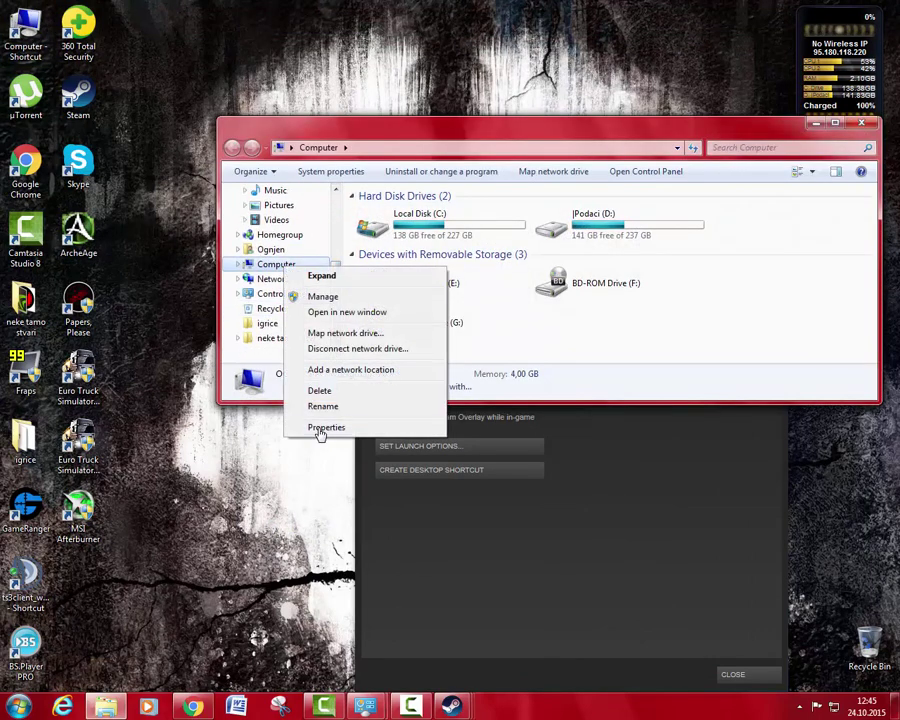
left_click(318, 428)
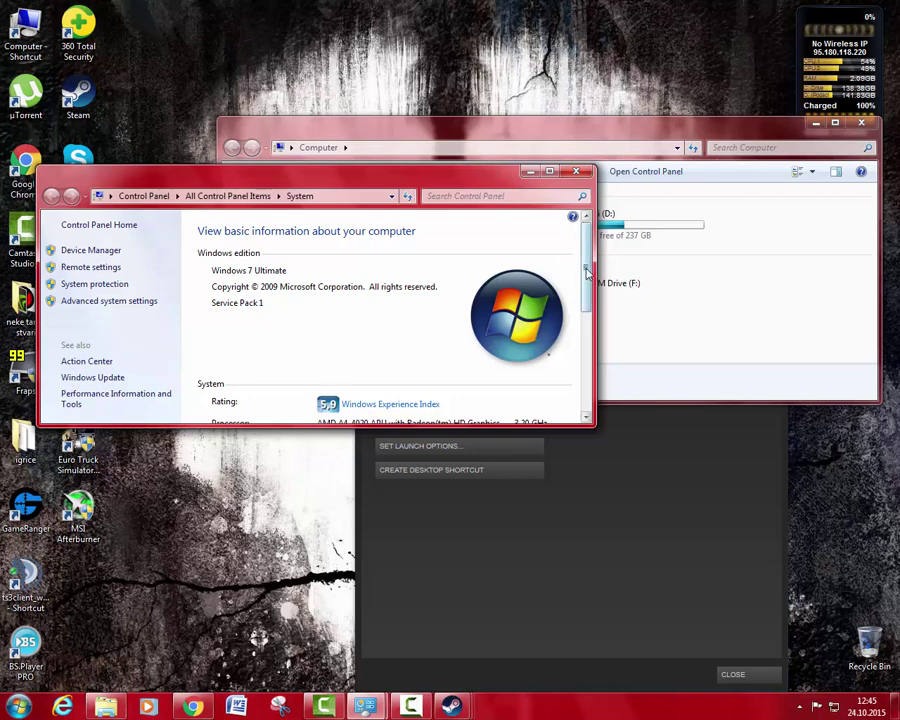
scroll(339, 291, "down", 3)
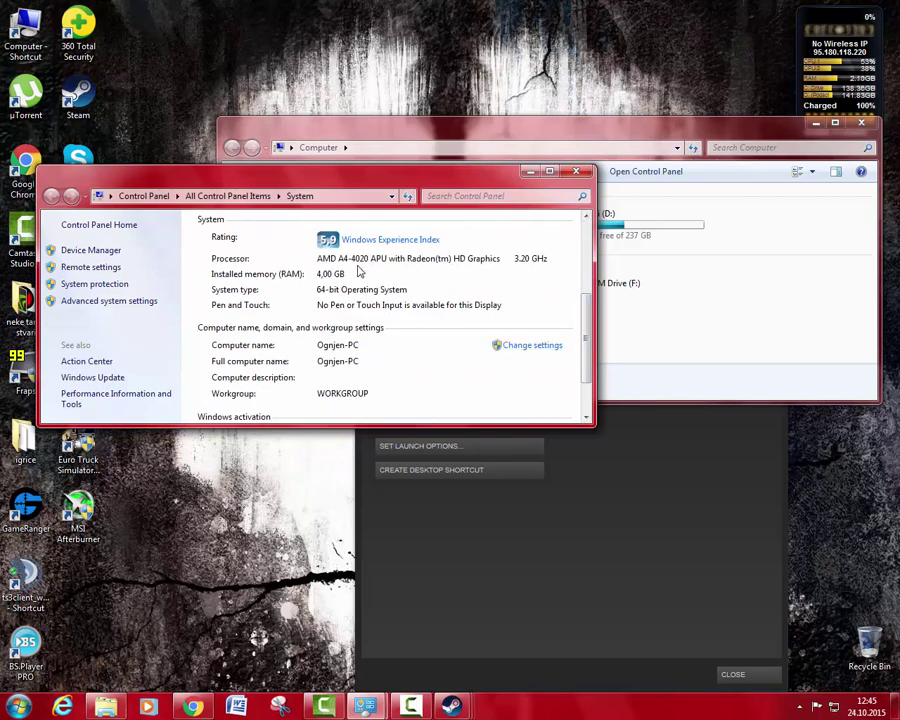
Search Google in Chrome for "how many threads does amd AMD A4-4020".
left_click(193, 706)
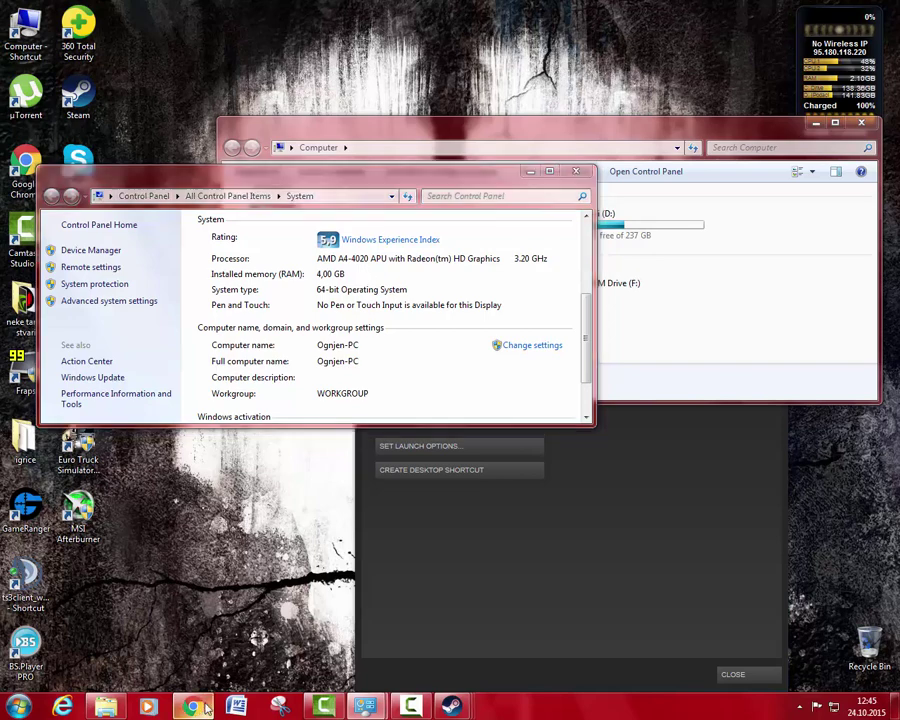
left_click(209, 30)
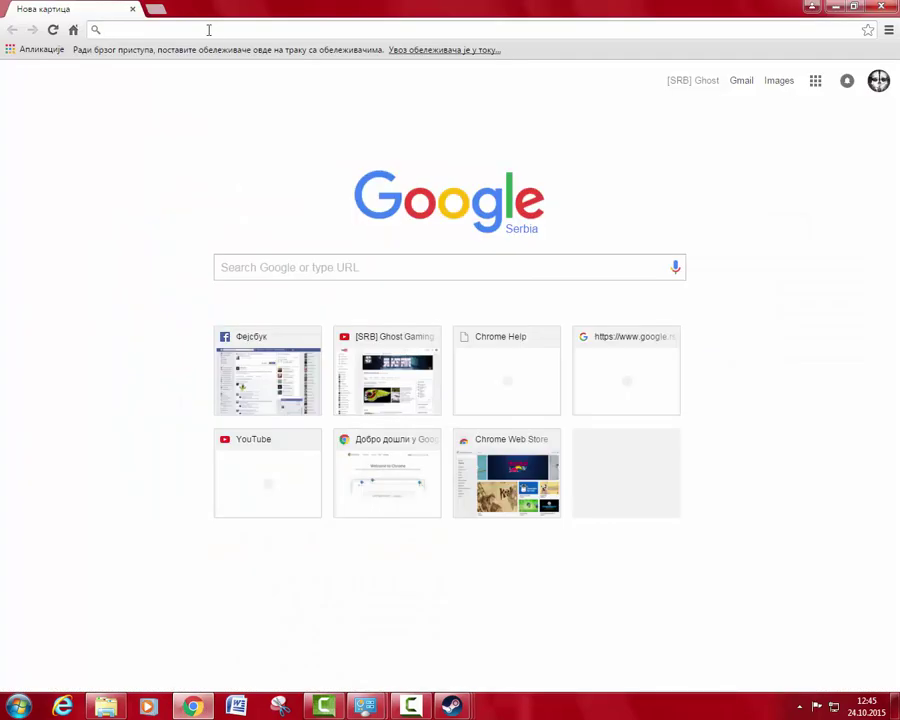
type("how d")
key("BackSpace")
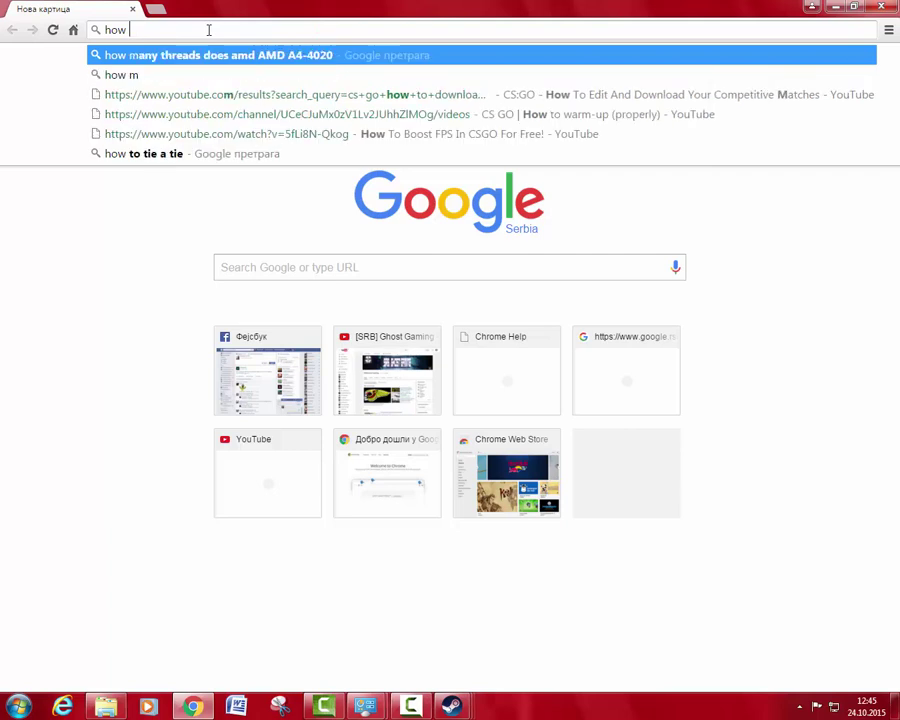
type("many threads does amd AMD A4-4020")
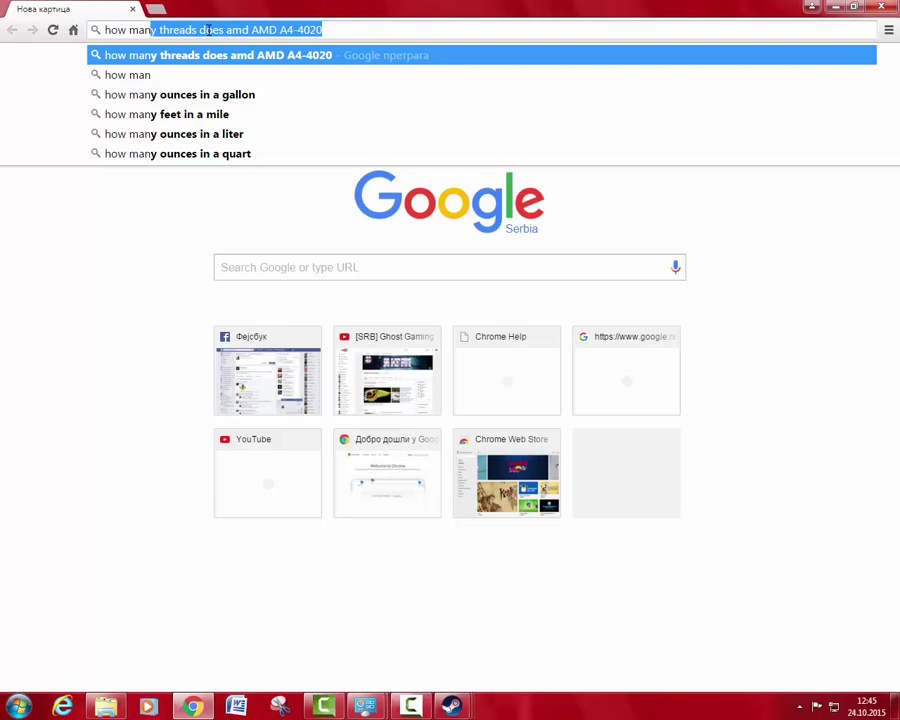
key("Return")
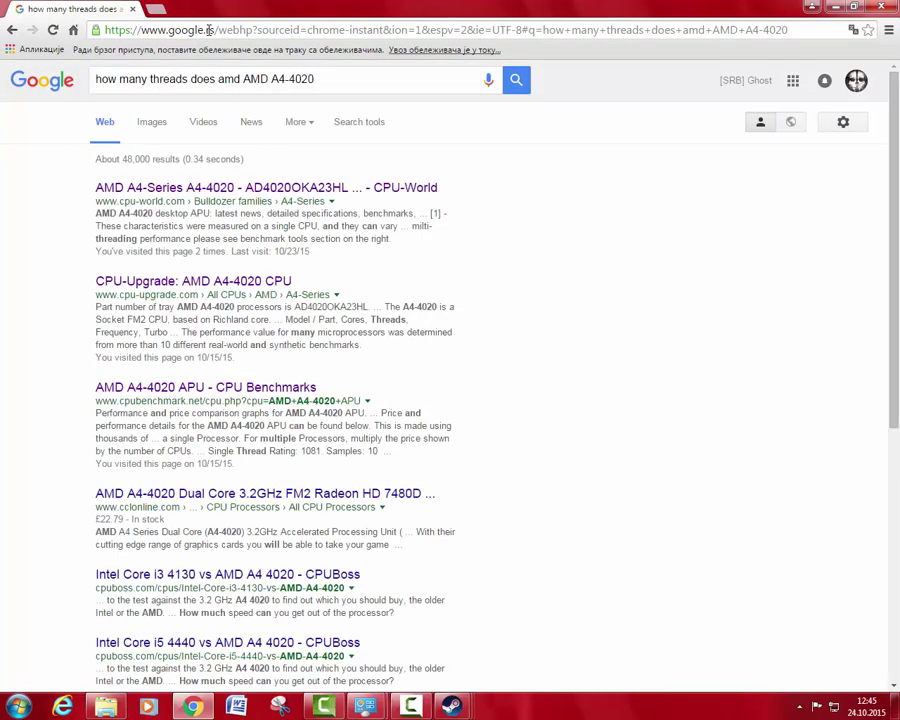
Look up the number of cores and threads on the CPU-World page for the AMD A4-4020, and clear away the browser and system windows.
left_click(194, 191)
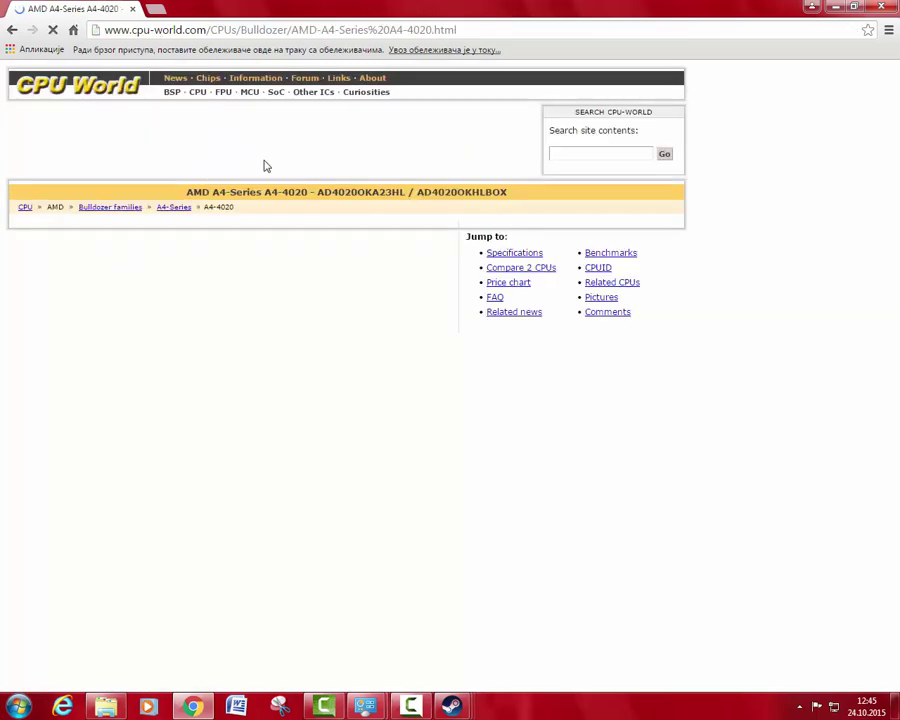
scroll(304, 242, "down", 4)
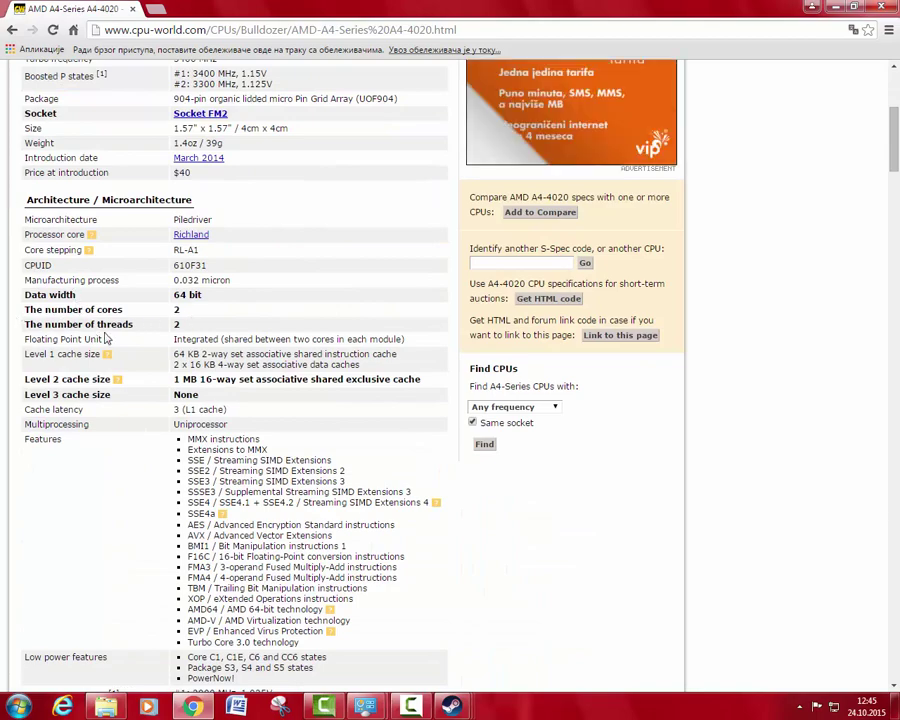
scroll(183, 328, "up", 1)
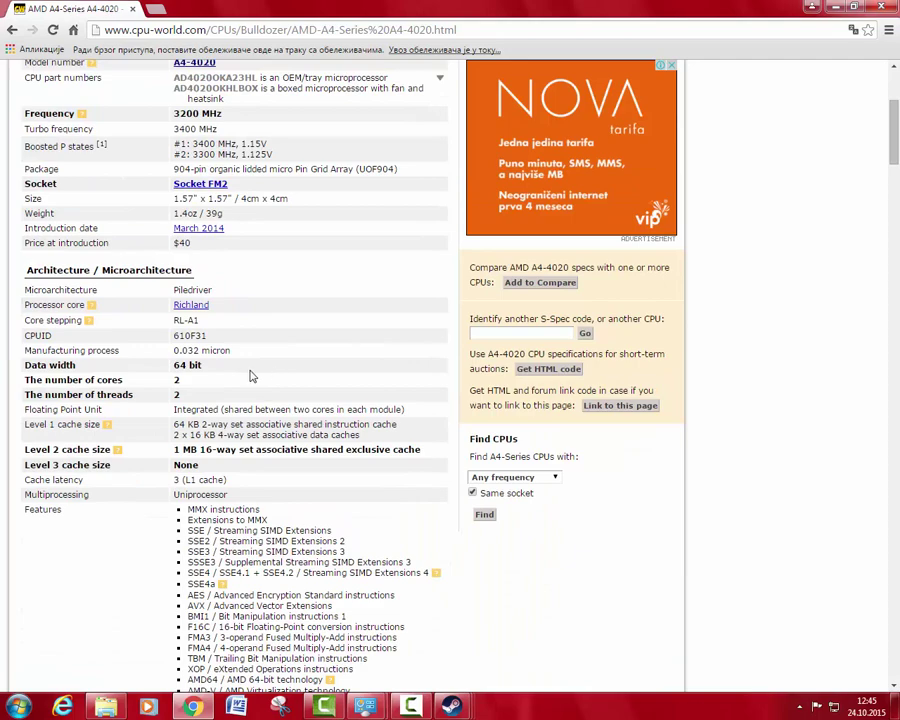
scroll(241, 375, "down", 1)
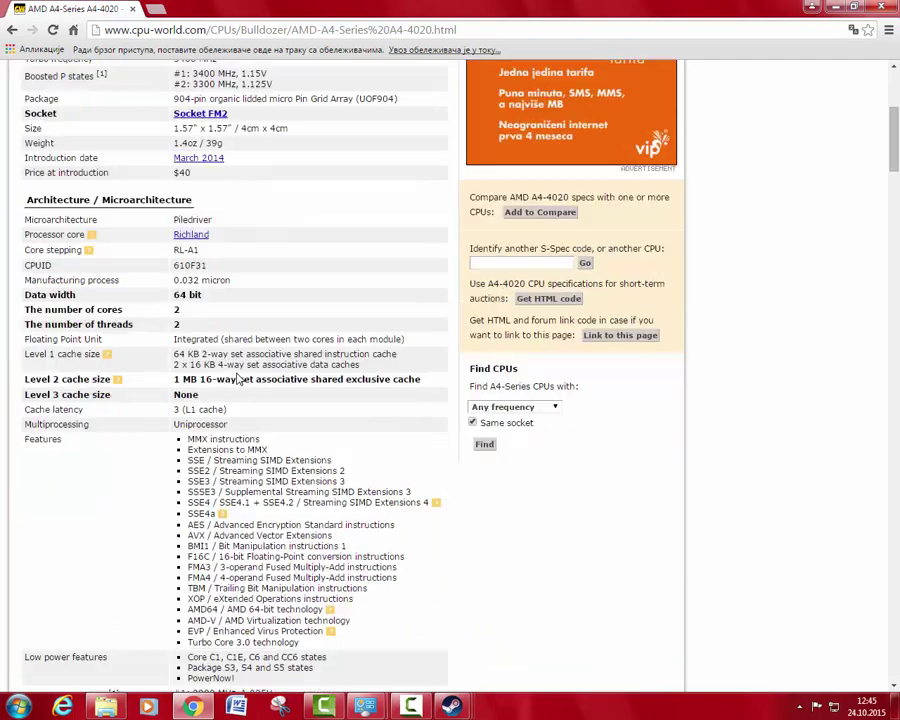
scroll(240, 375, "up", 4)
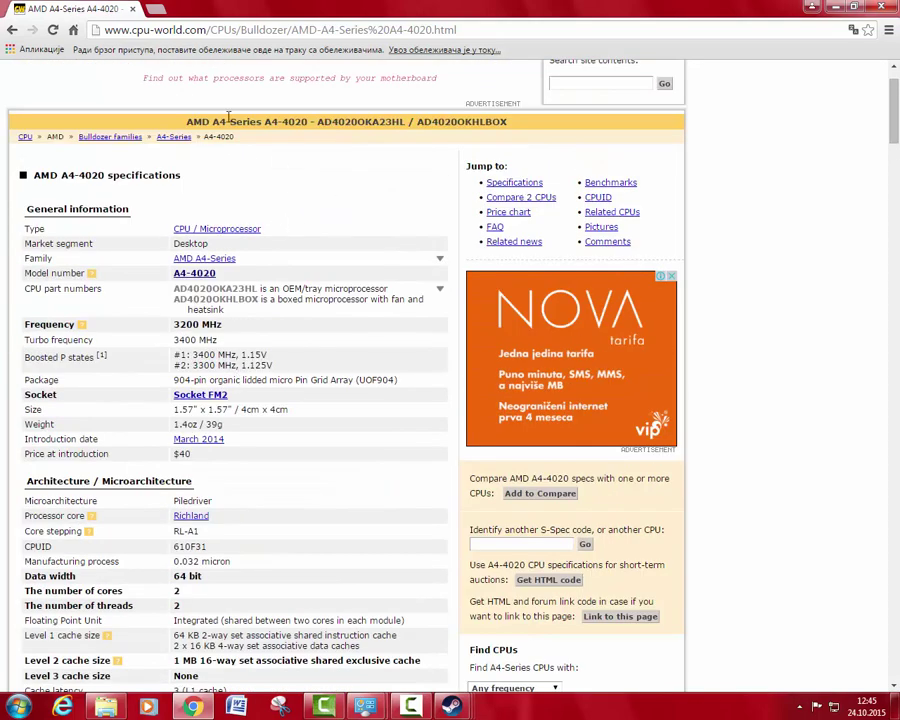
scroll(123, 165, "down", 1)
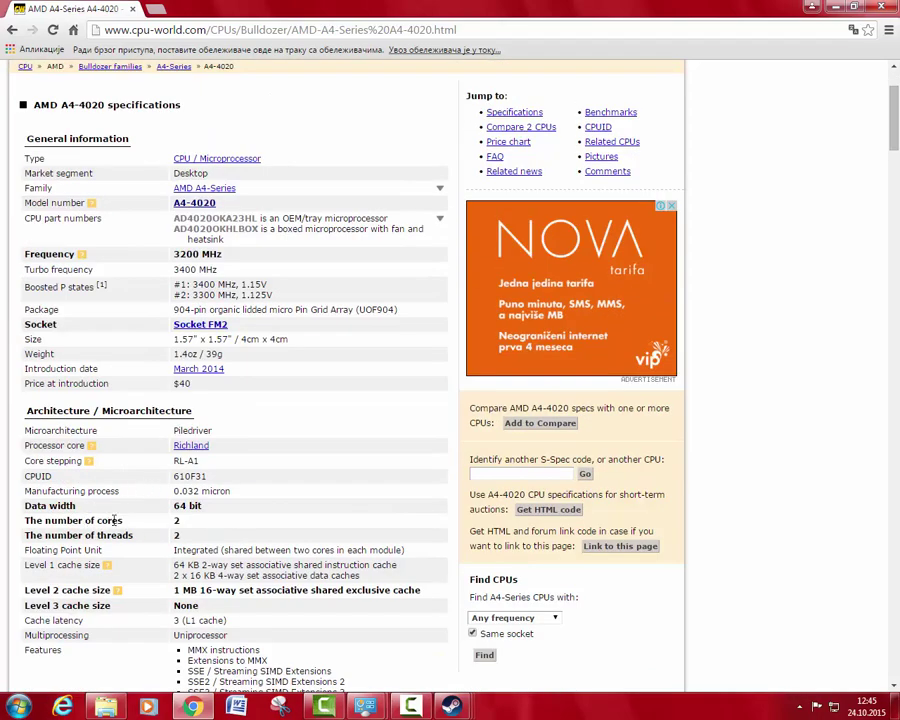
left_click(845, 7)
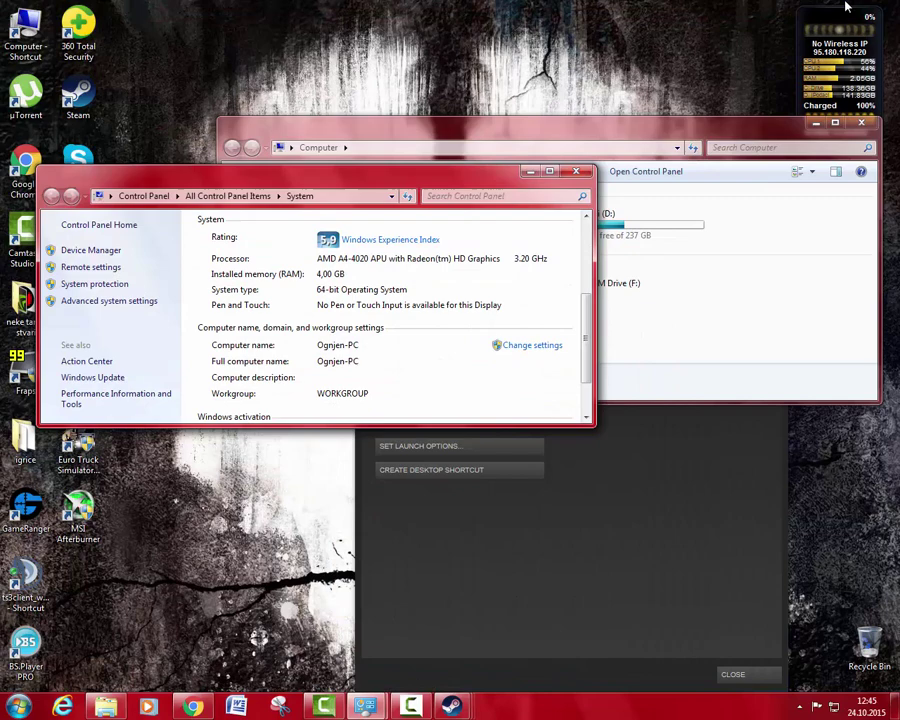
left_click(578, 175)
left_click(816, 122)
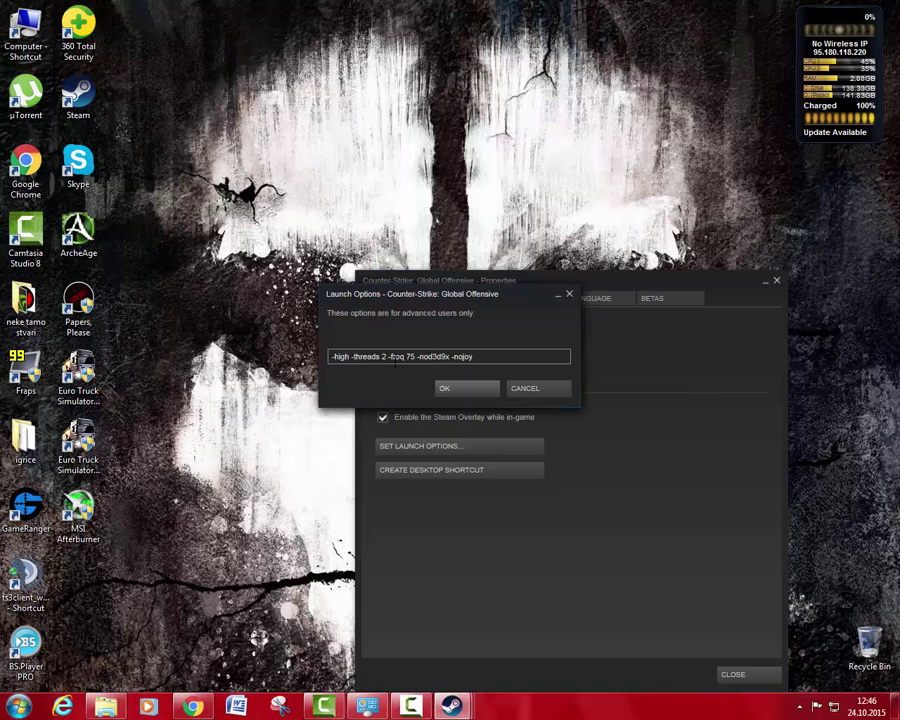
Set the monitor's screen refresh rate to 75 Hertz in the advanced display settings and minimize the Screen Resolution window.
right_click(201, 202)
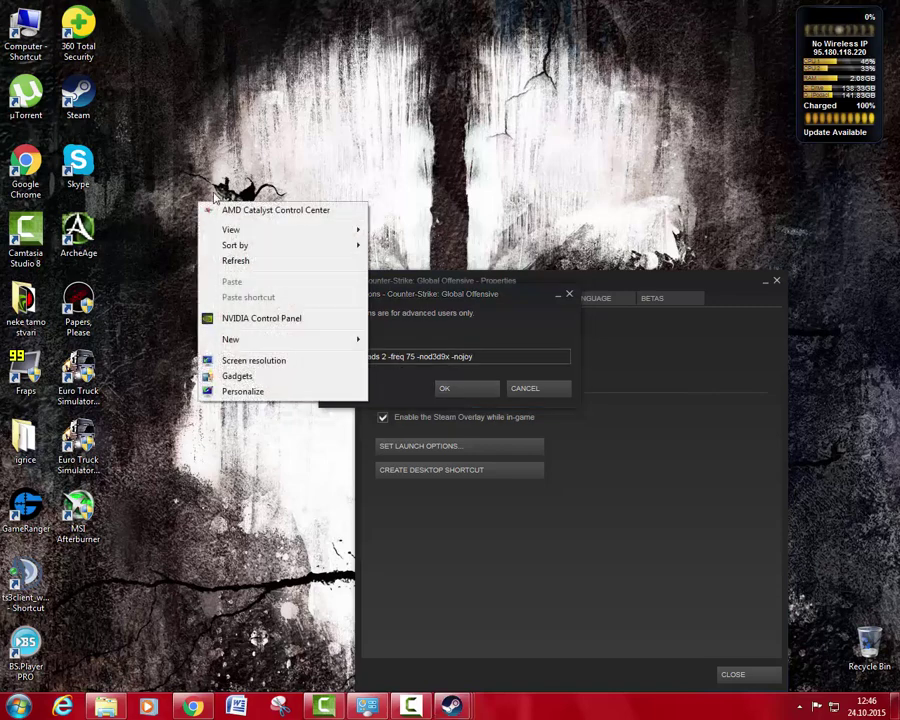
left_click(261, 361)
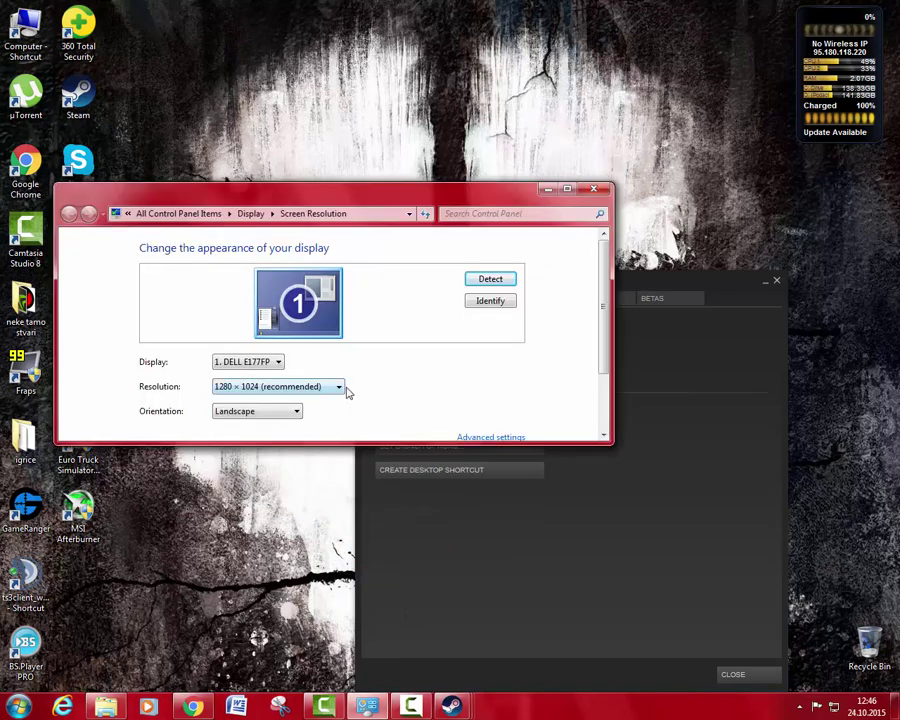
left_click(567, 188)
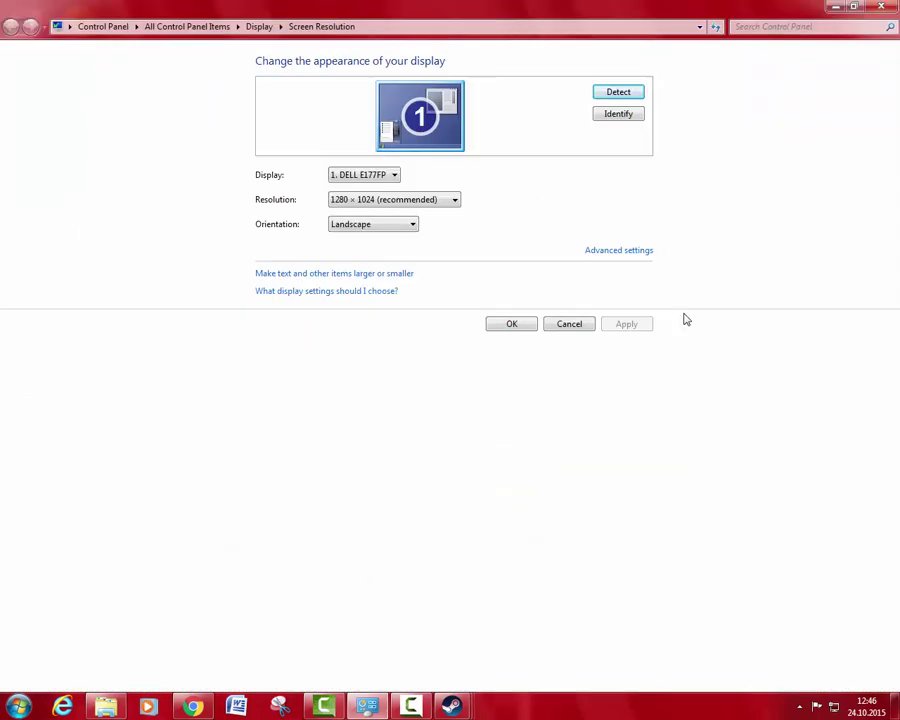
left_click(628, 251)
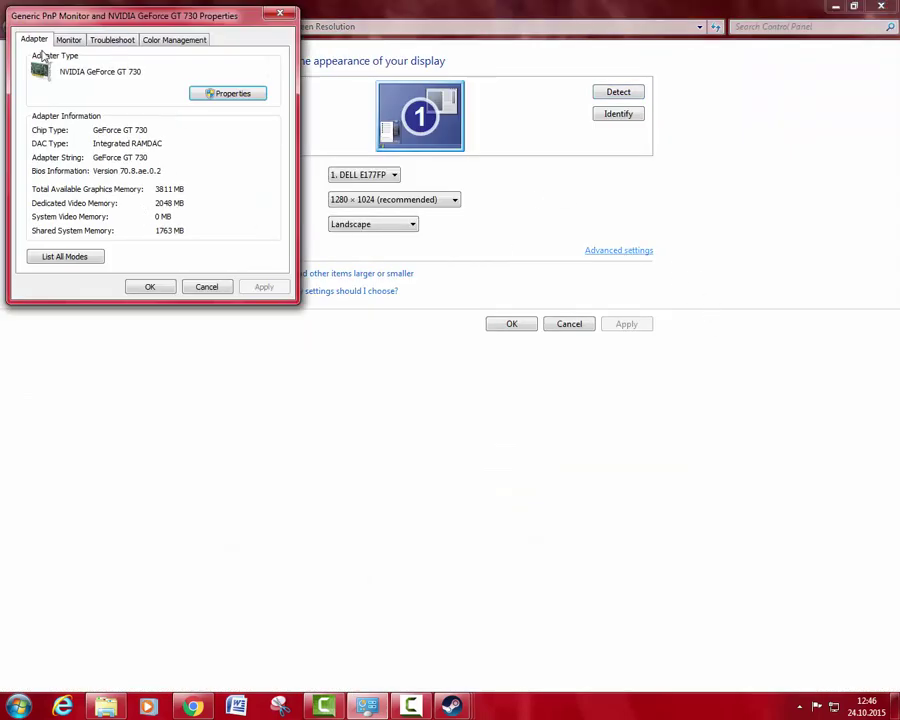
left_click(64, 42)
left_click(86, 152)
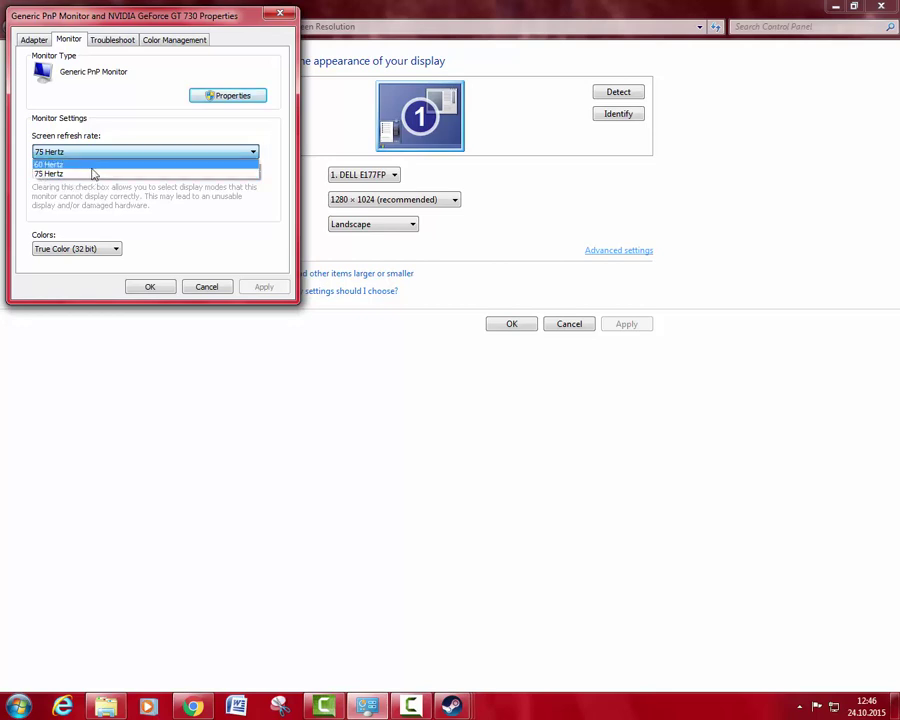
left_click(89, 175)
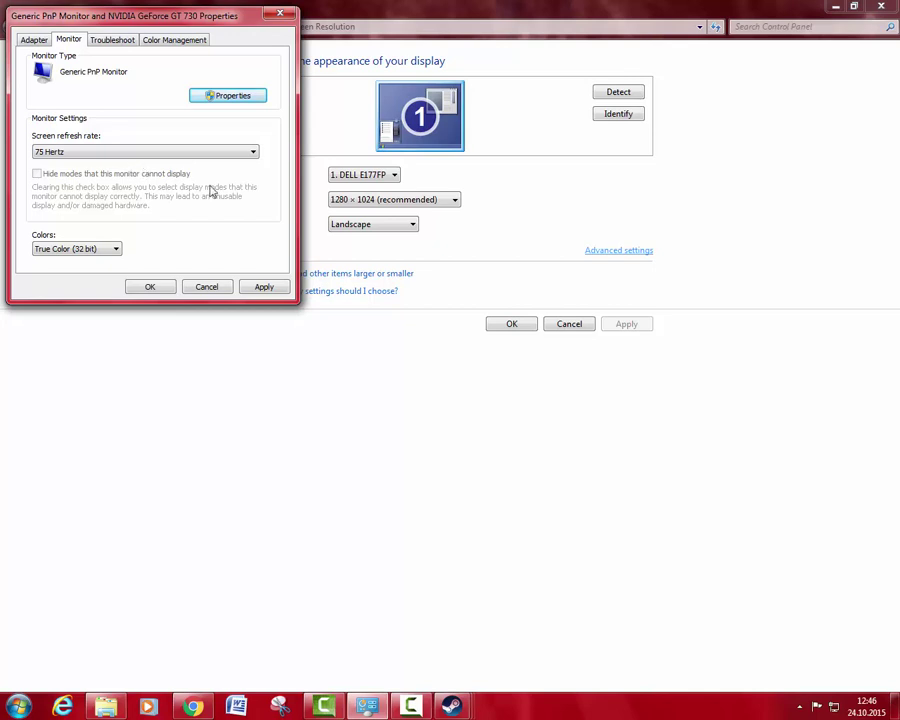
left_click(157, 155)
left_click(143, 175)
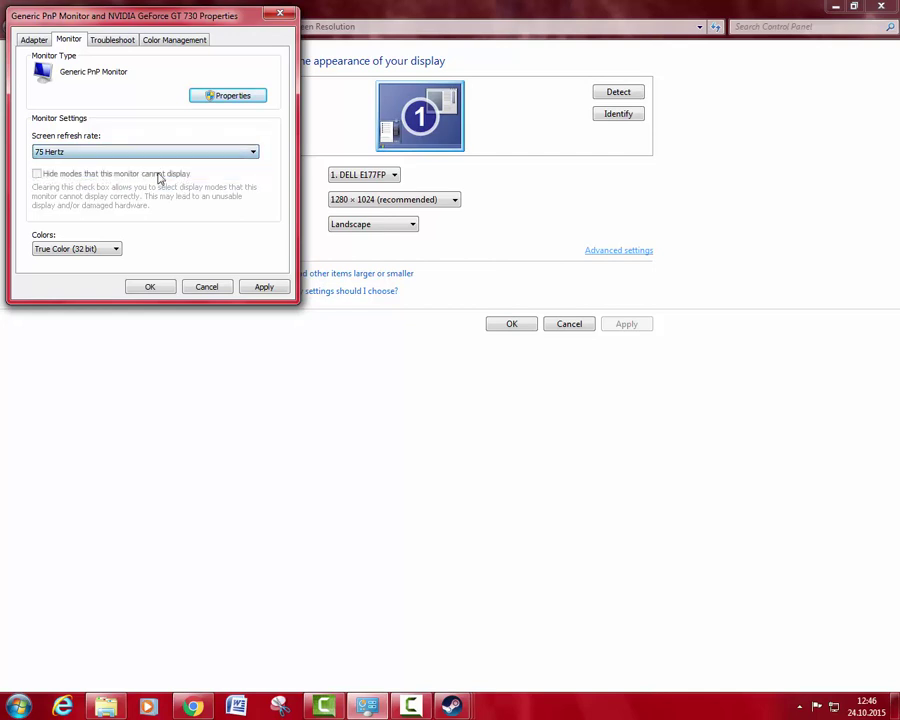
left_click(152, 287)
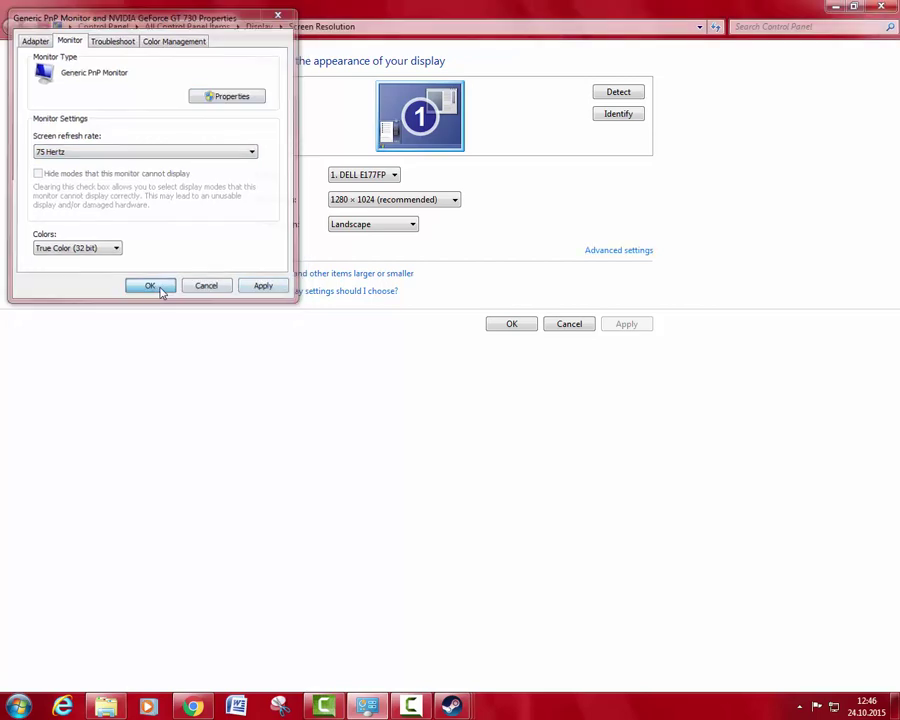
left_click(838, 8)
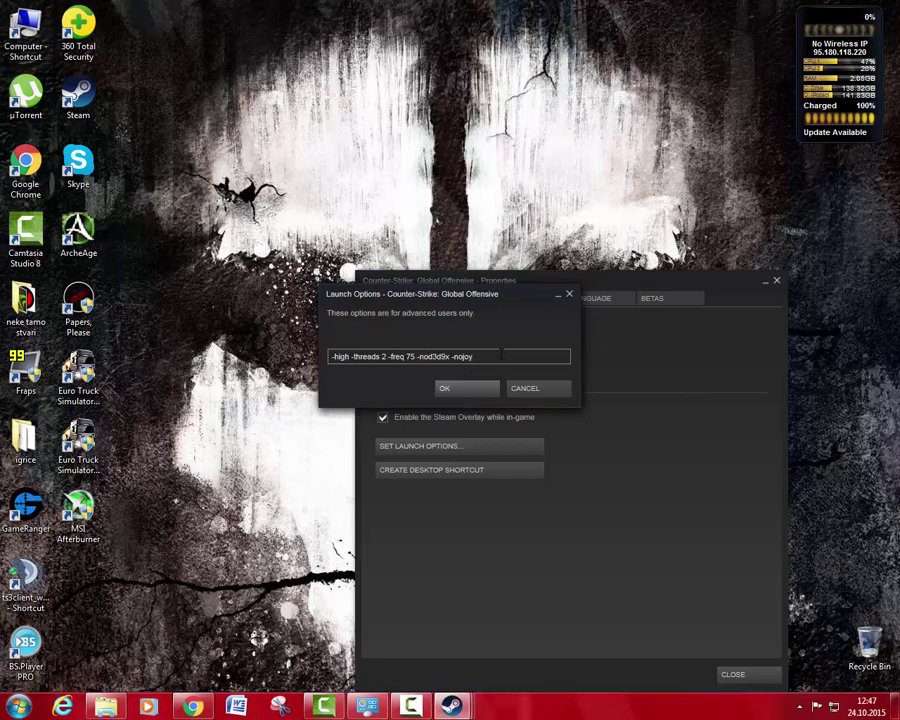
Try adding -novid to the game's launch options, and close the launch options and game properties windows without saving.
type("-novid")
key("BackSpace")
key("BackSpace")
key("BackSpace")
key("BackSpace")
key("BackSpace")
key("BackSpace")
key("BackSpace")
key("BackSpace")
left_click(569, 294)
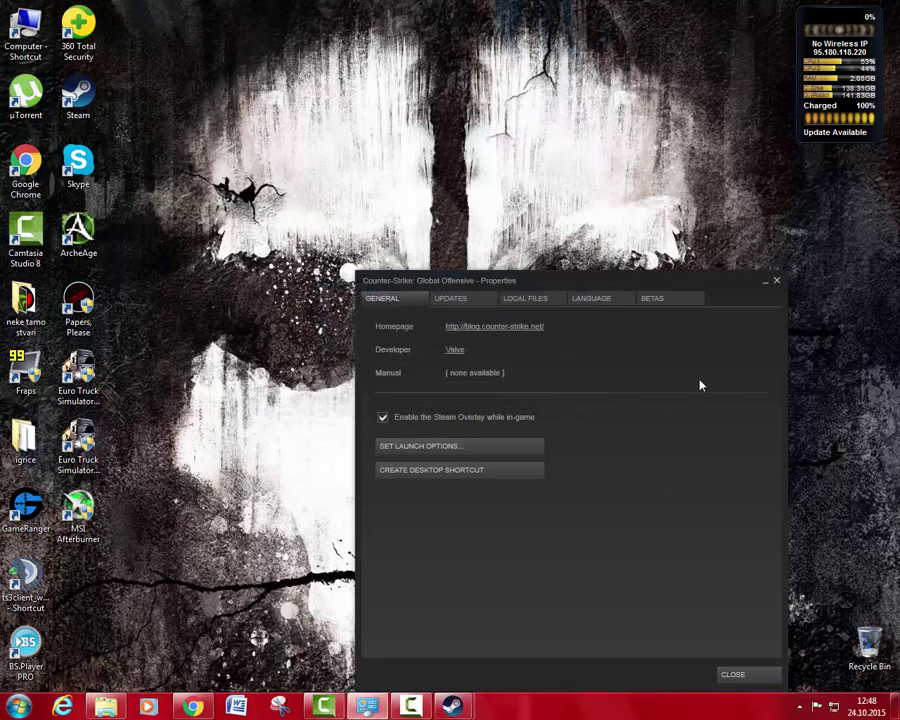
left_click(774, 282)
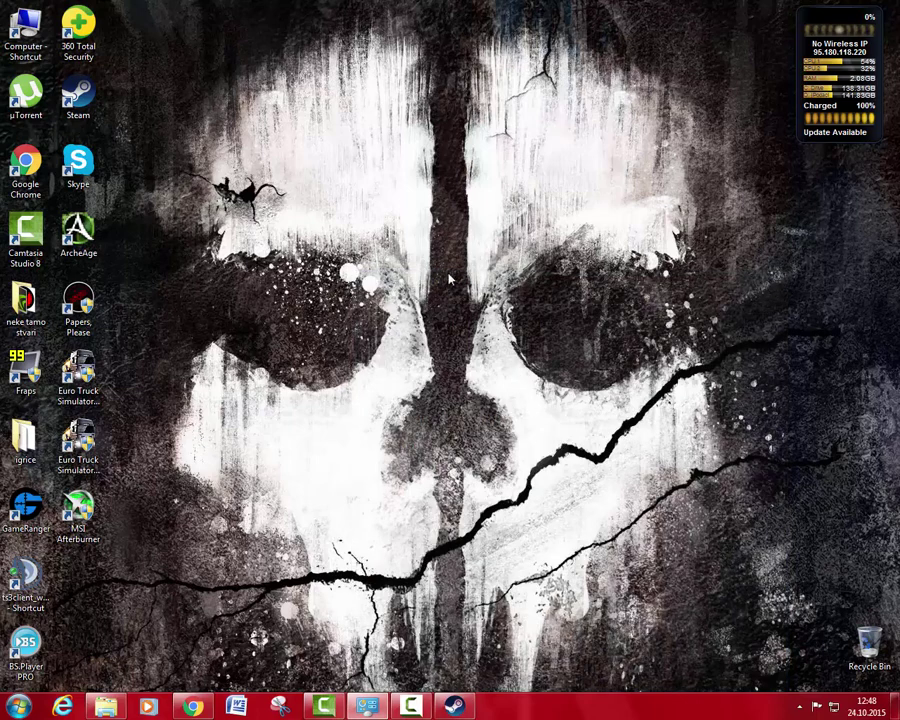